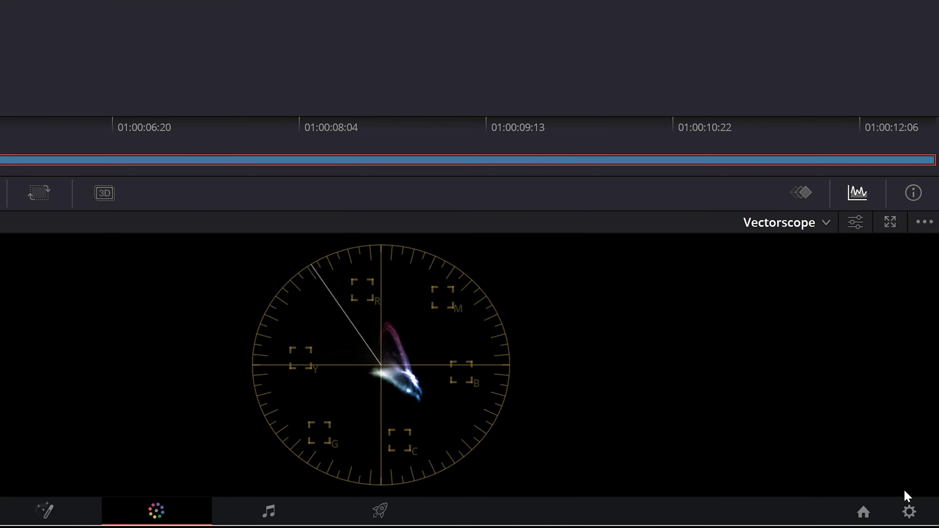
Review the Color Management project settings and close them without saving.
{"action": "left_click", "coordinate": [922, 519]}
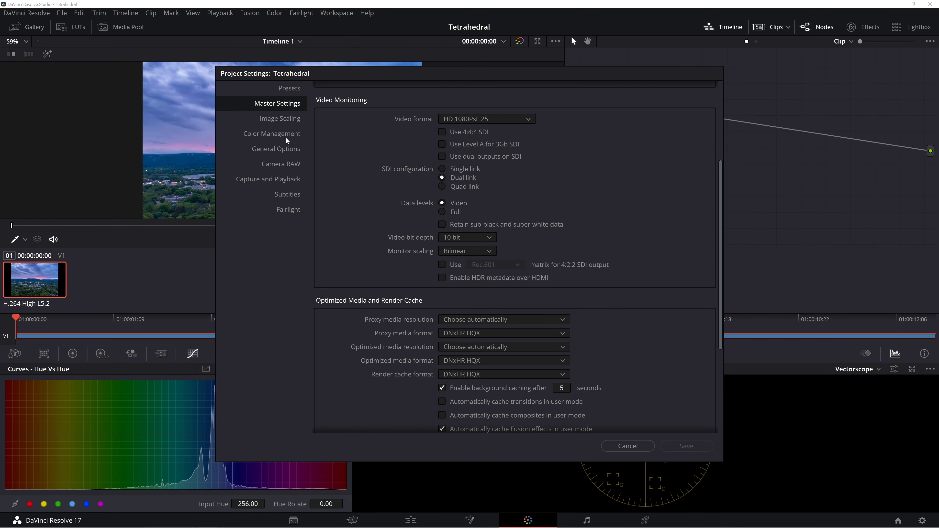
{"action": "left_click", "coordinate": [287, 141]}
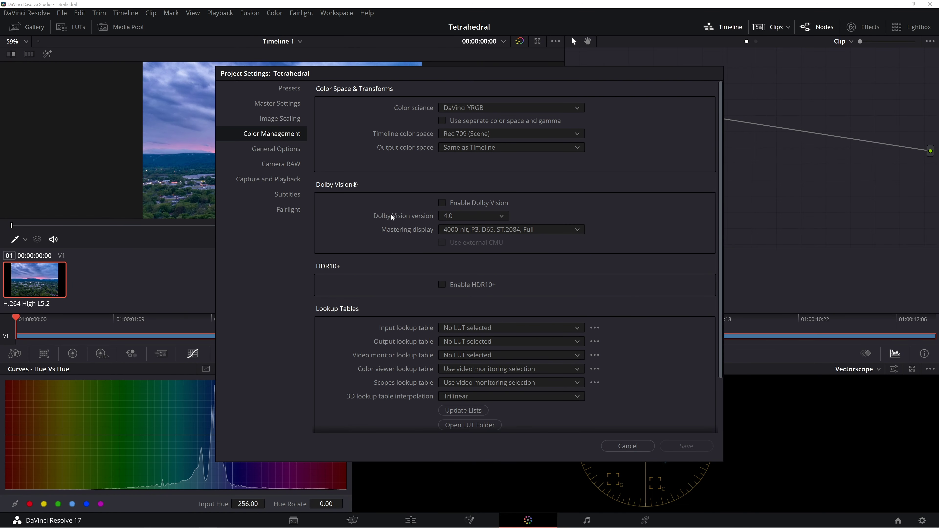
{"action": "scroll", "coordinate": [393, 218], "scroll_direction": "down", "scroll_amount": 3}
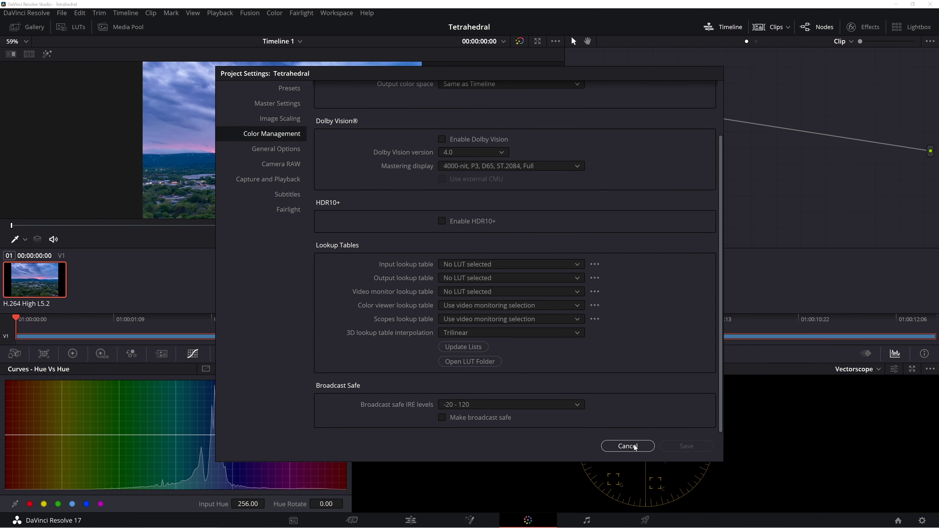
{"action": "left_click", "coordinate": [635, 446]}
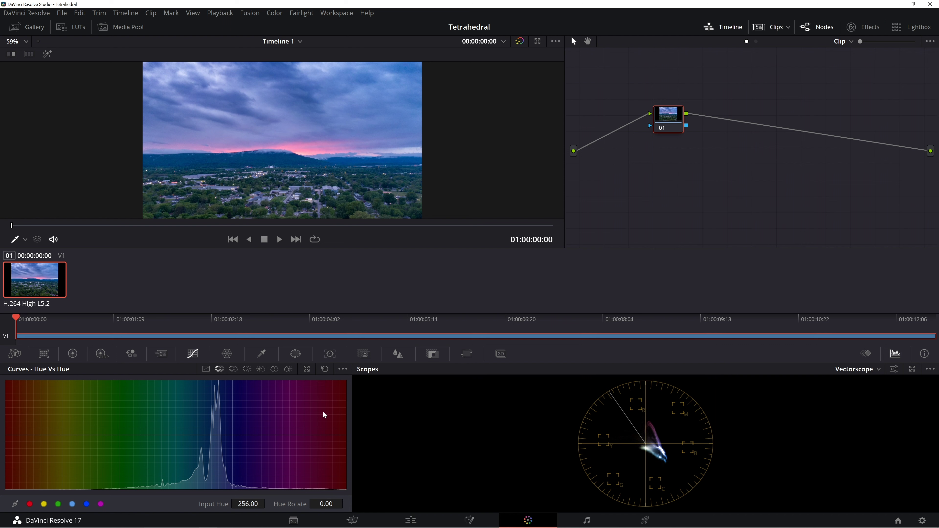
Add two Hue vs Hue control points and bend the curve so the sky turns green and the land purple.
{"action": "left_click", "coordinate": [177, 438]}
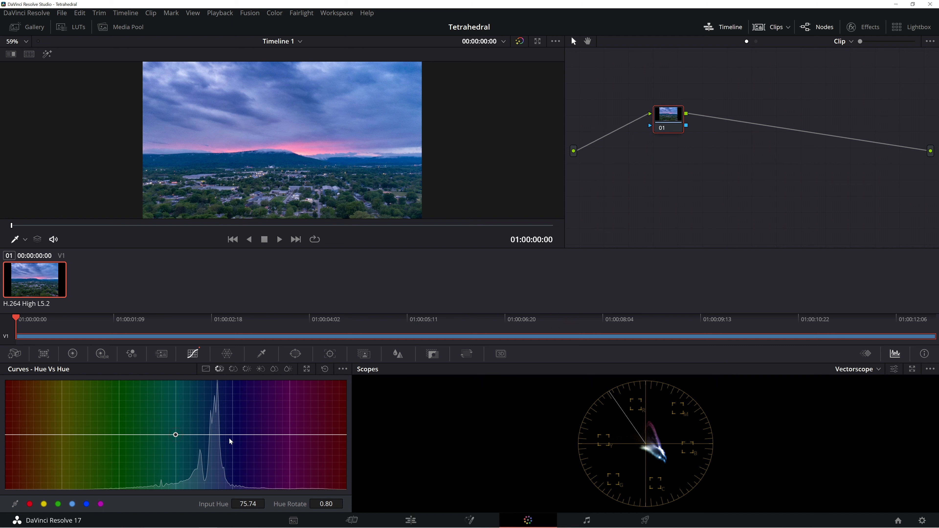
{"action": "left_click", "coordinate": [242, 435]}
{"action": "left_click_drag", "start_coordinate": [223, 435], "coordinate": [202, 451]}
{"action": "scroll", "coordinate": [281, 122], "scroll_direction": "up", "scroll_amount": 2}
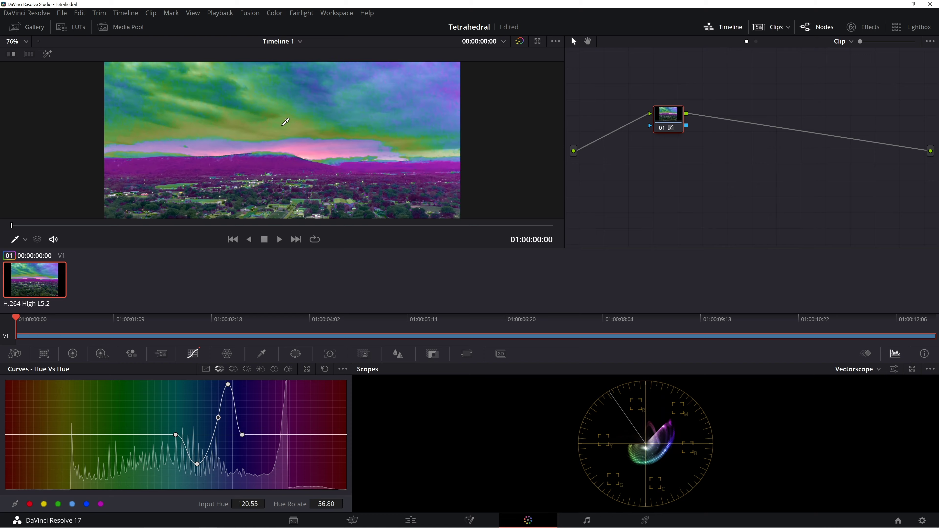
{"action": "scroll", "coordinate": [316, 131], "scroll_direction": "up", "scroll_amount": 2}
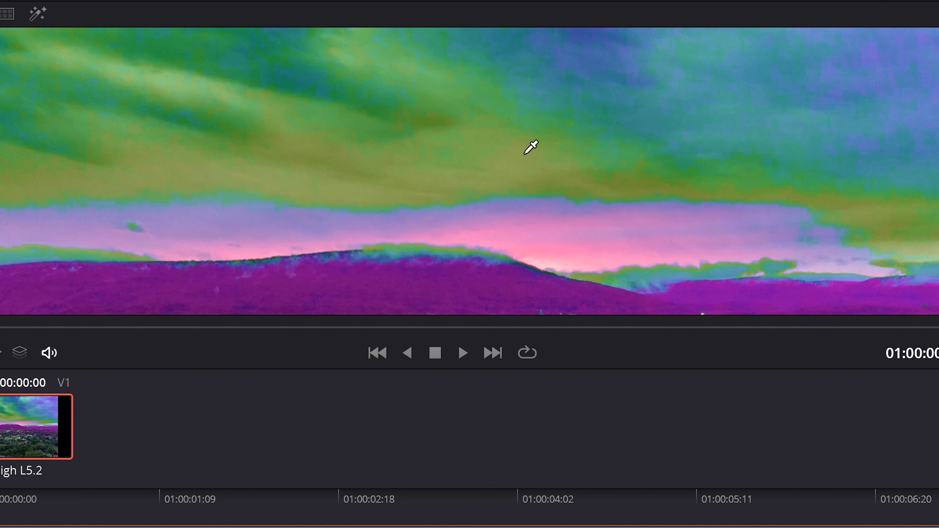
{"action": "scroll", "coordinate": [525, 153], "scroll_direction": "up", "scroll_amount": 3}
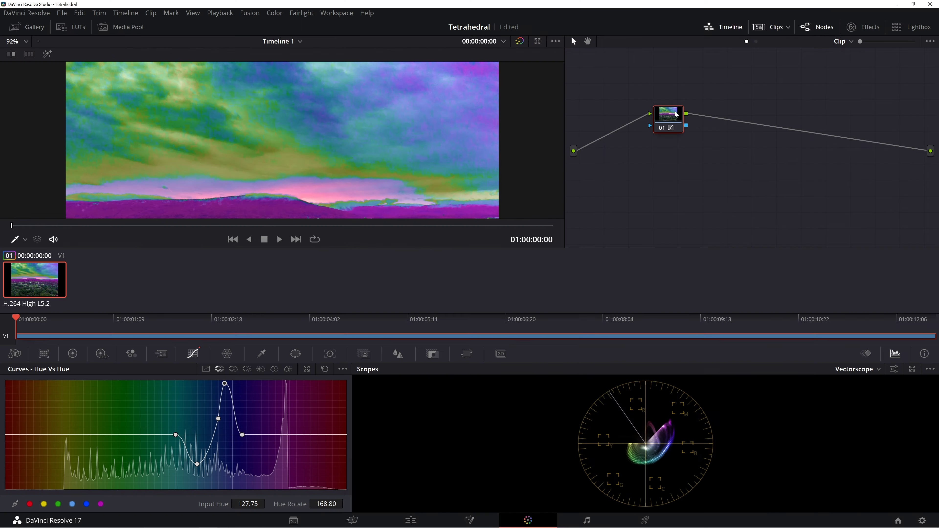
Add a serial node 02 after node 01 and apply the Invert Color effect to it.
{"action": "right_click", "coordinate": [675, 113]}
{"action": "left_click", "coordinate": [743, 160]}
{"action": "left_click", "coordinate": [776, 162]}
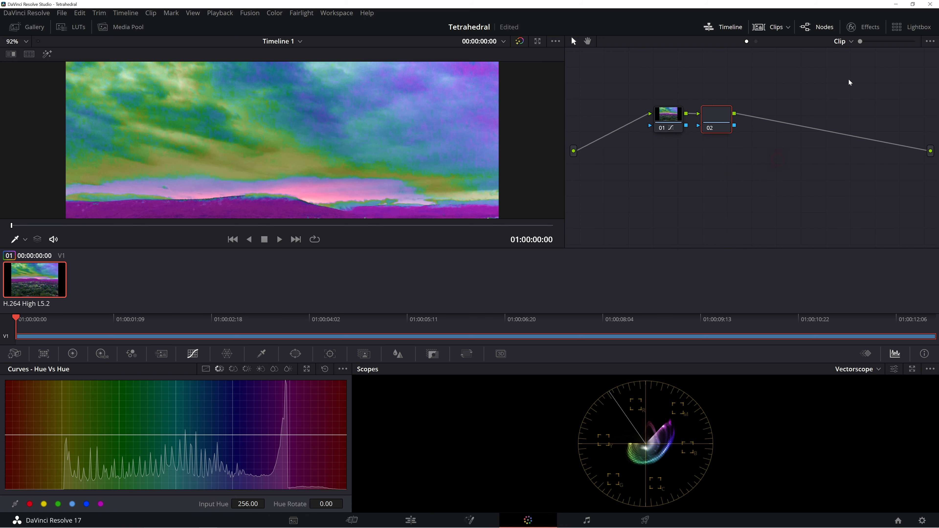
{"action": "left_click", "coordinate": [862, 26]}
{"action": "left_click", "coordinate": [816, 56]}
{"action": "type", "text": "inver"}
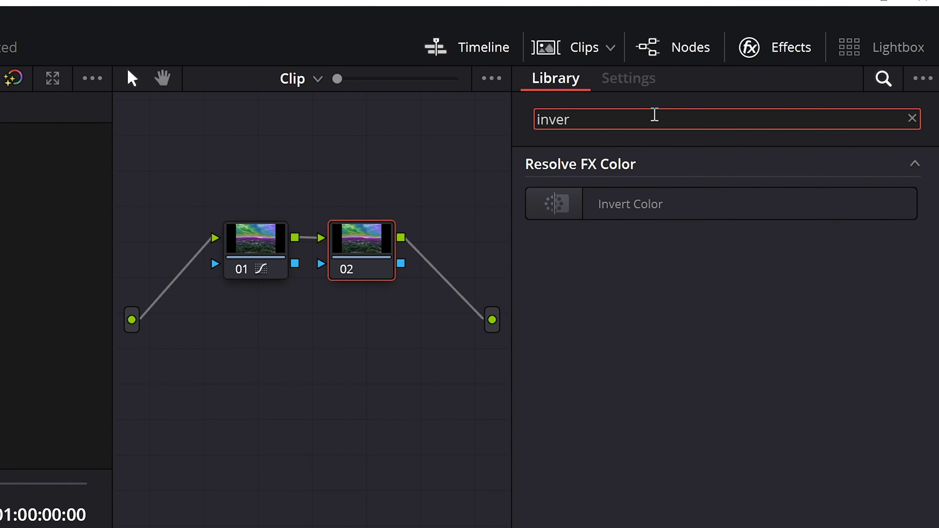
{"action": "left_click_drag", "start_coordinate": [630, 204], "coordinate": [361, 252]}
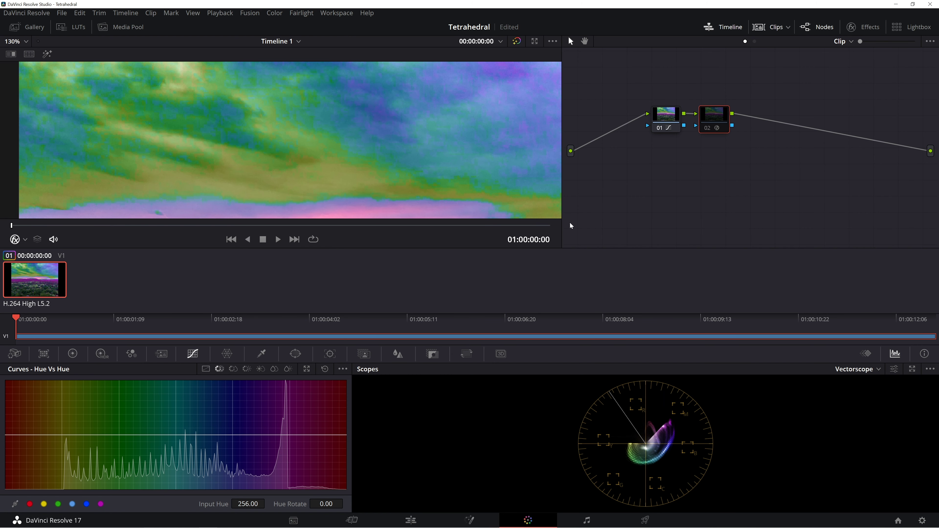
Generate a 17 Point Cube LUT from the clip's grade.
{"action": "right_click", "coordinate": [15, 278]}
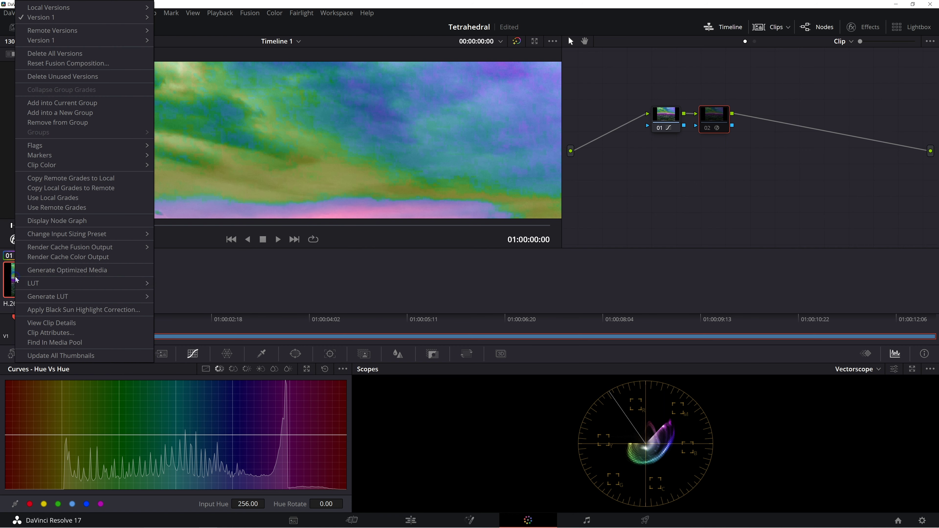
{"action": "left_click", "coordinate": [102, 295]}
{"action": "left_click", "coordinate": [179, 296]}
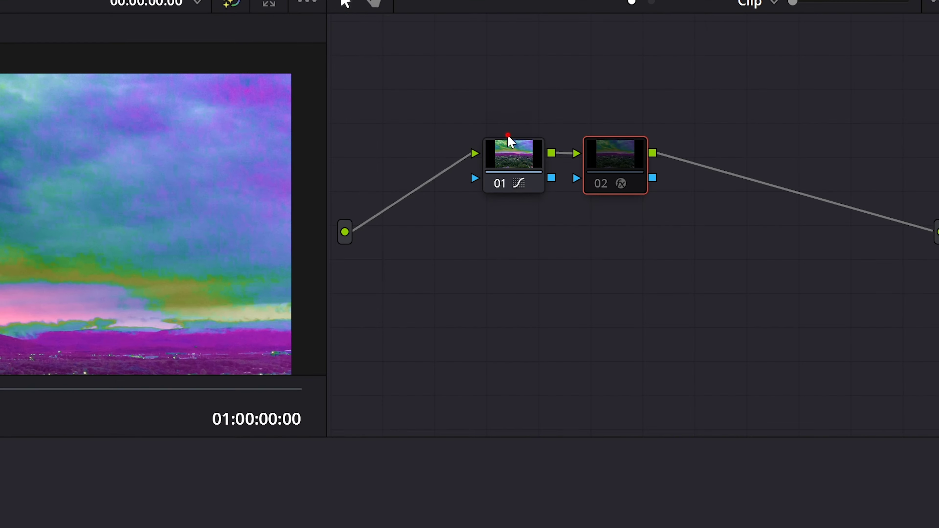
Reset node 01's grade to the original image and switch to the other window.
{"action": "left_click", "coordinate": [664, 113]}
{"action": "right_click", "coordinate": [676, 125]}
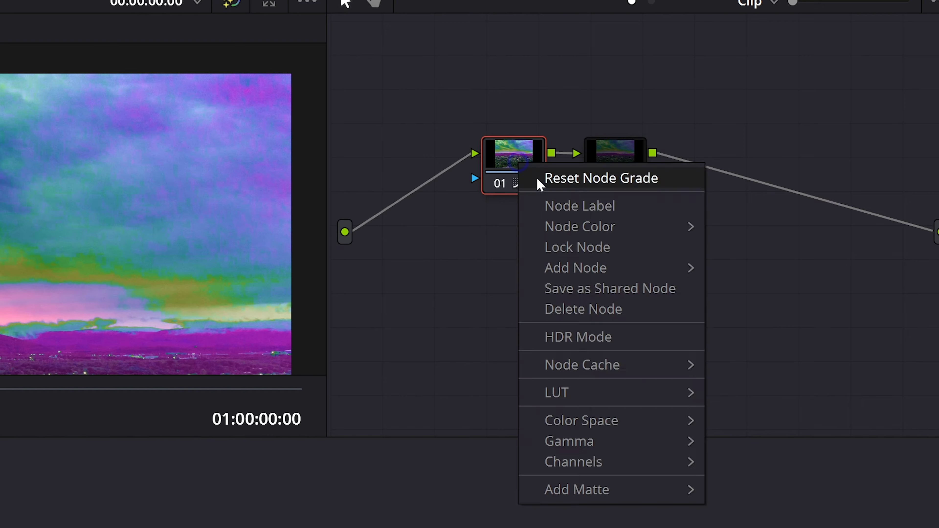
{"action": "left_click", "coordinate": [539, 180]}
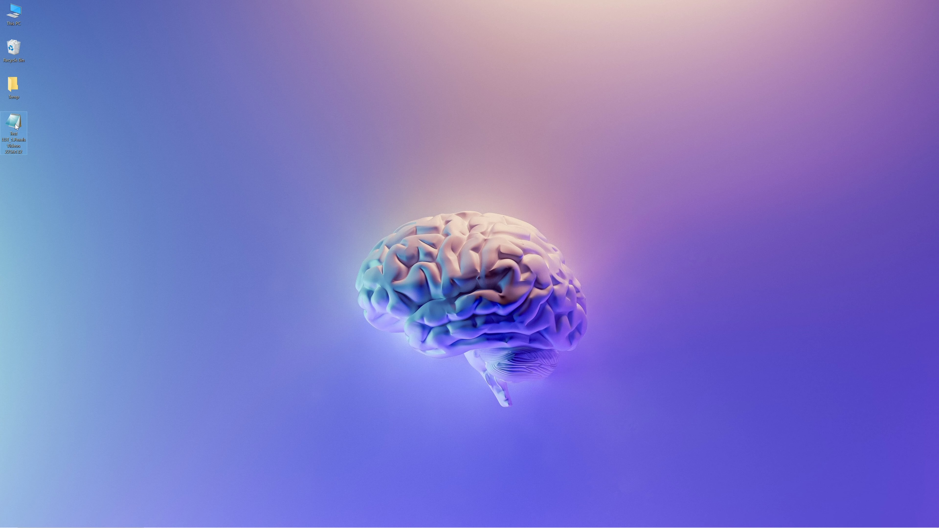
{"action": "key", "text": "alt+Tab"}
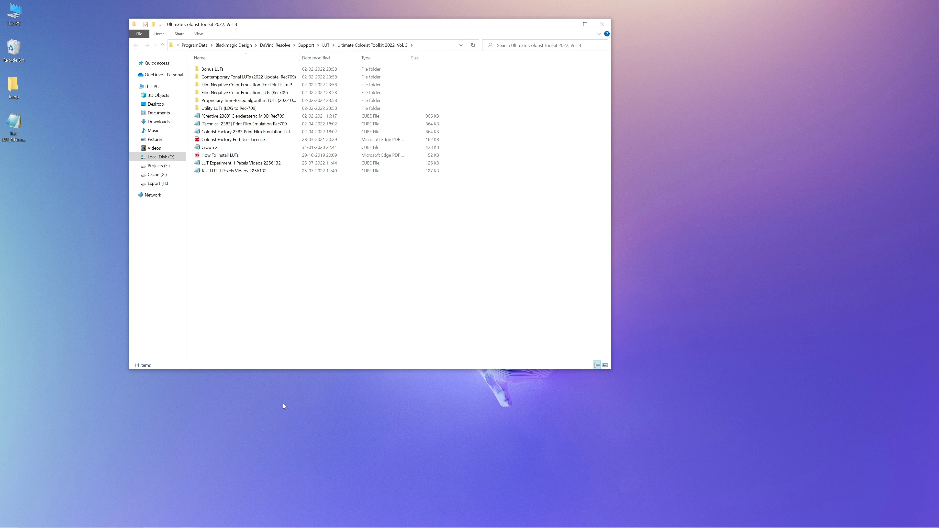
Refresh the LUT list and apply the new Test LUT_1 to node 01.
{"action": "left_click", "coordinate": [134, 522]}
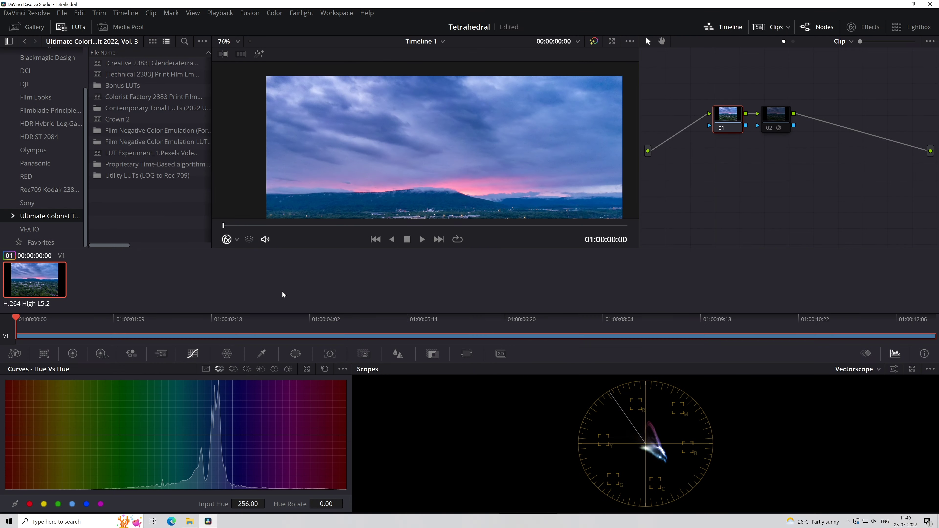
{"action": "right_click", "coordinate": [168, 205]}
{"action": "left_click", "coordinate": [183, 225]}
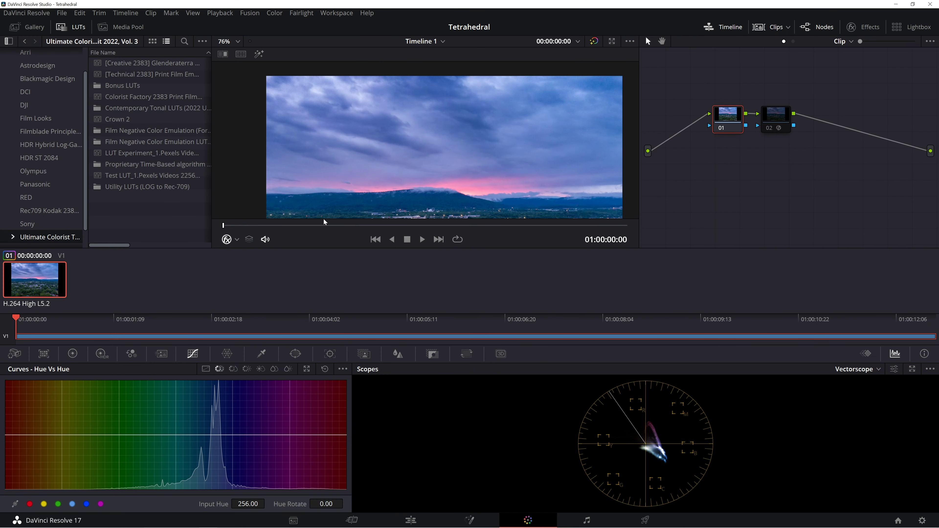
{"action": "scroll", "coordinate": [465, 136], "scroll_direction": "down", "scroll_amount": 2}
{"action": "left_click_drag", "start_coordinate": [122, 175], "coordinate": [725, 118]}
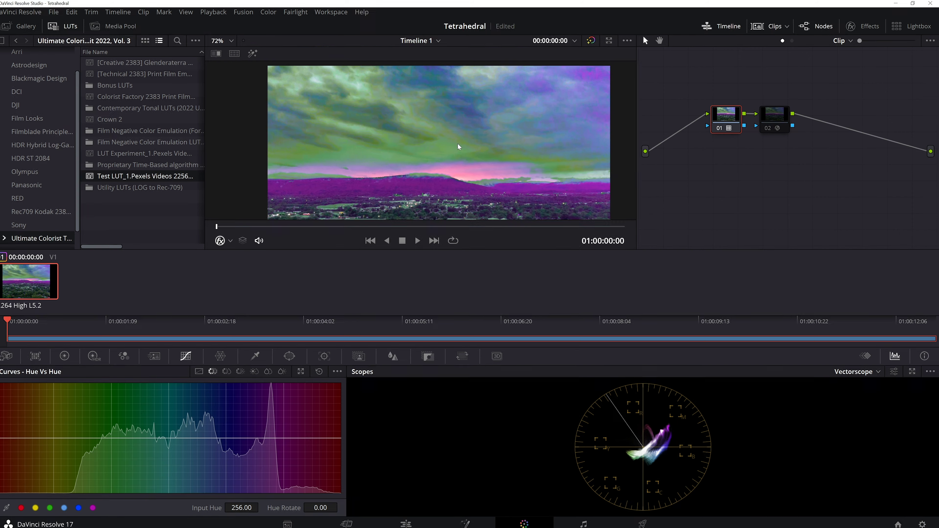
Bring up the viewer frame's context menu to grab a still.
{"action": "scroll", "coordinate": [459, 147], "scroll_direction": "up", "scroll_amount": 2}
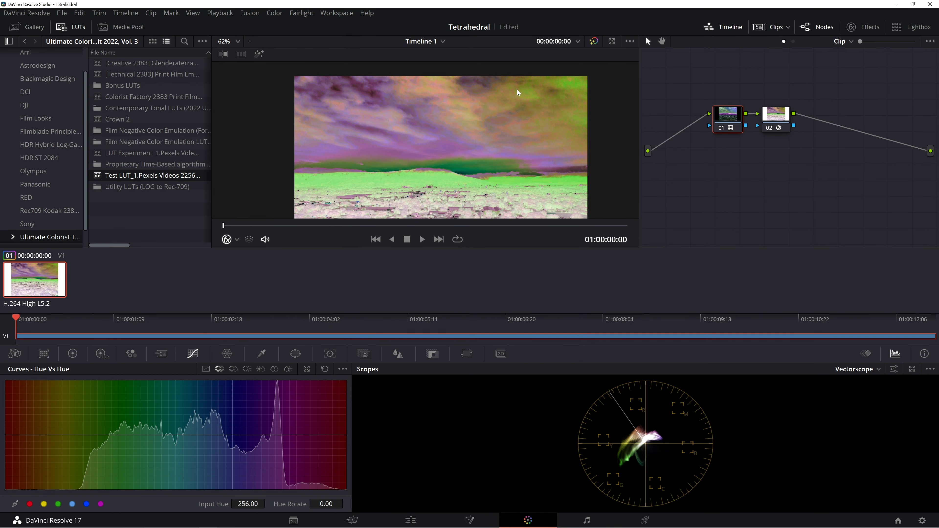
{"action": "scroll", "coordinate": [506, 111], "scroll_direction": "up", "scroll_amount": 3}
{"action": "right_click", "coordinate": [466, 122]}
Grab the frame as a gallery still and label it 'Tri'.
{"action": "left_click", "coordinate": [481, 126]}
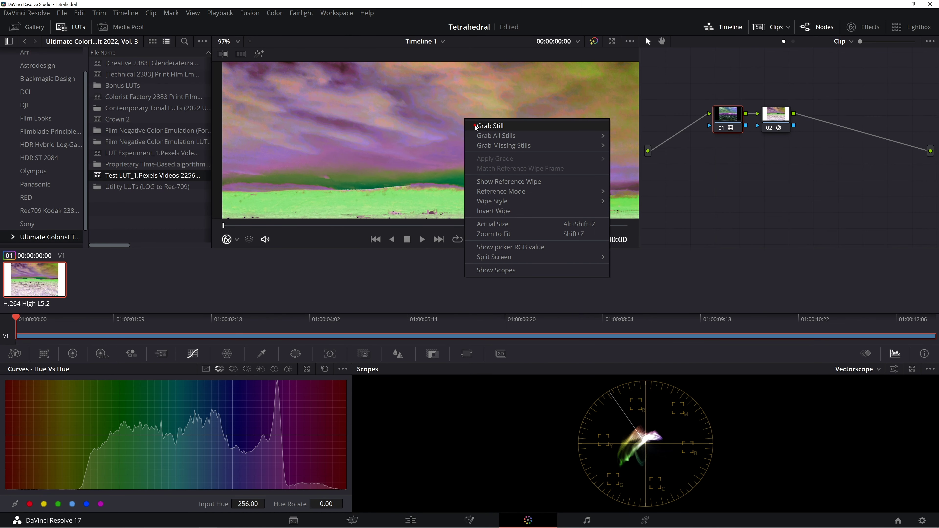
{"action": "left_click", "coordinate": [68, 144]}
{"action": "type", "text": "Tr"}
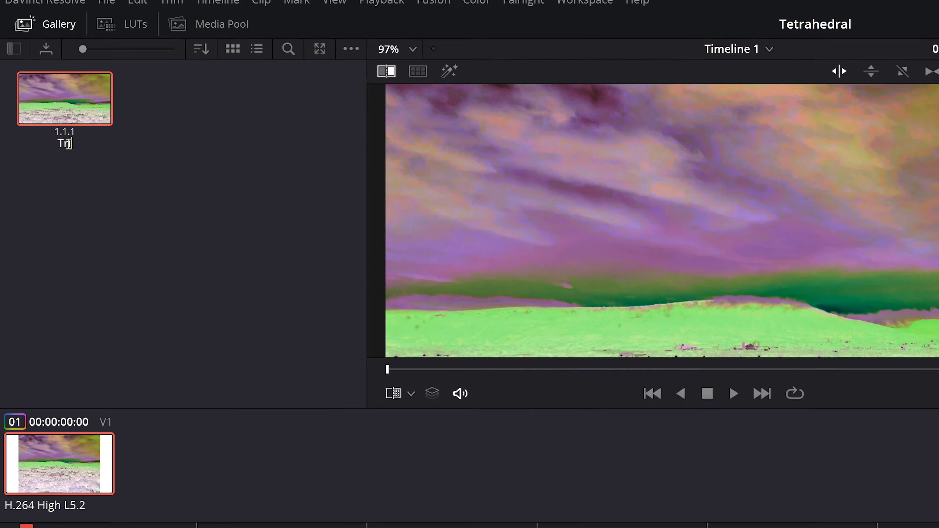
{"action": "type", "text": "ilinear"}
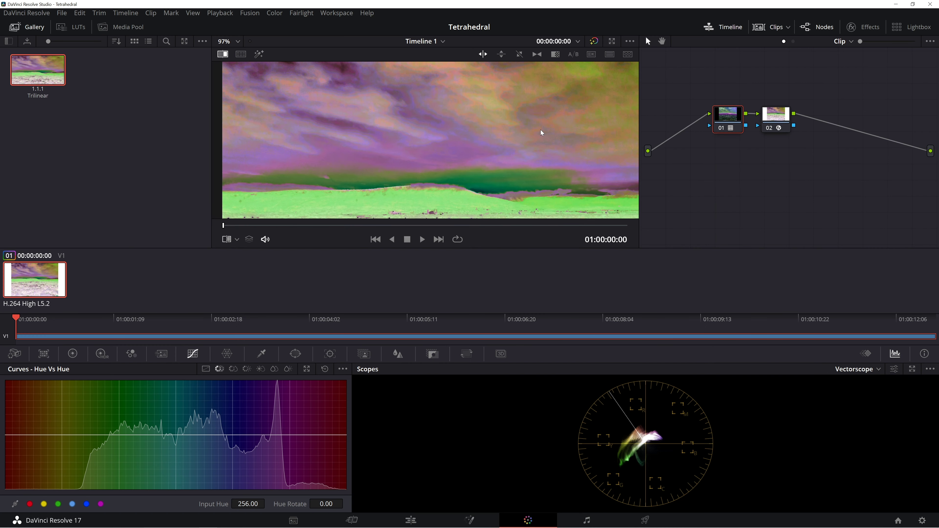
Remove the LUT from node 01.
{"action": "scroll", "coordinate": [540, 118], "scroll_direction": "up", "scroll_amount": 1}
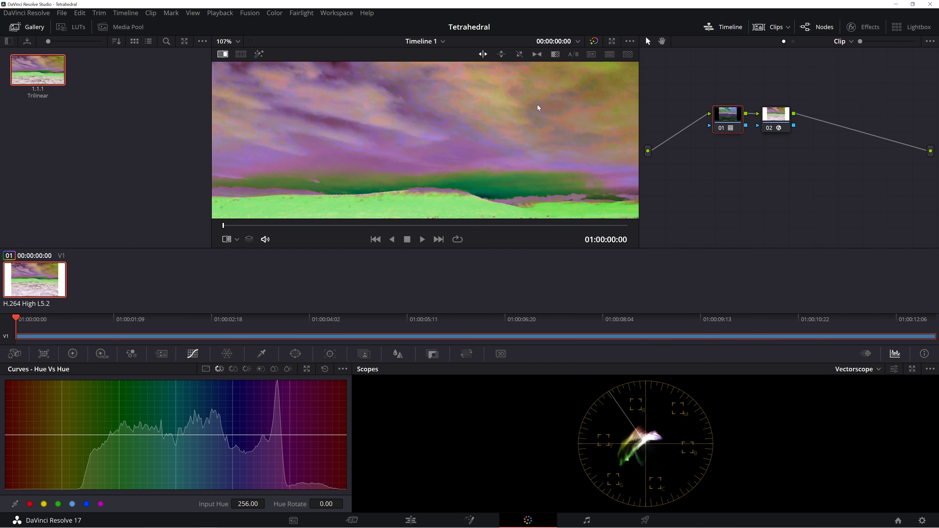
{"action": "right_click", "coordinate": [729, 119]}
{"action": "left_click", "coordinate": [761, 215]}
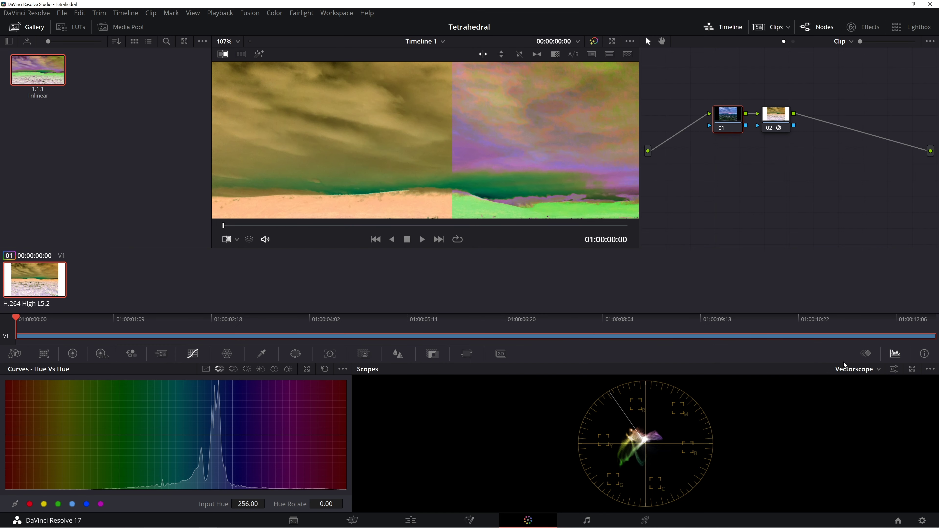
{"action": "left_click", "coordinate": [223, 54]}
{"action": "key", "text": "ctrl+z"}
{"action": "key", "text": "ctrl+shift+z"}
Turn off the split-screen, fit the image to the viewer, and disable node 02.
{"action": "key", "text": "ctrl+w"}
{"action": "key", "text": "shift+z"}
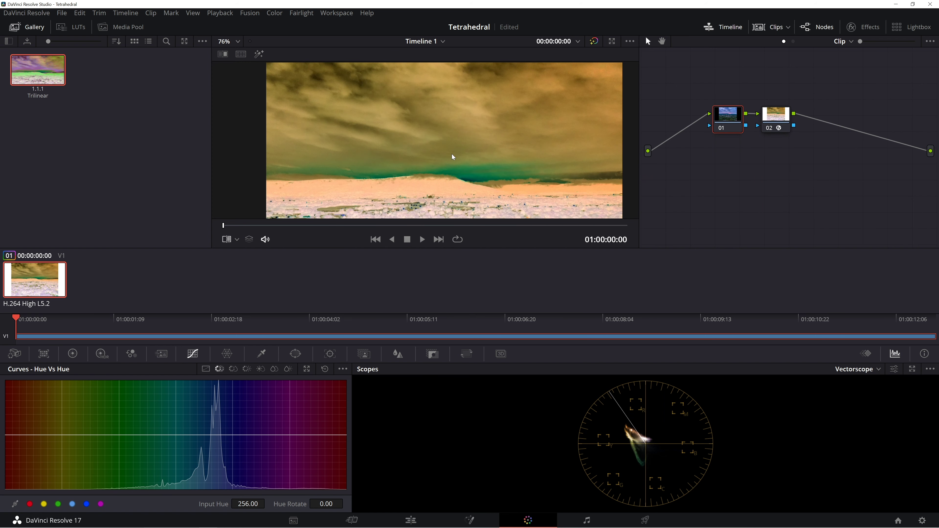
{"action": "left_click", "coordinate": [772, 130]}
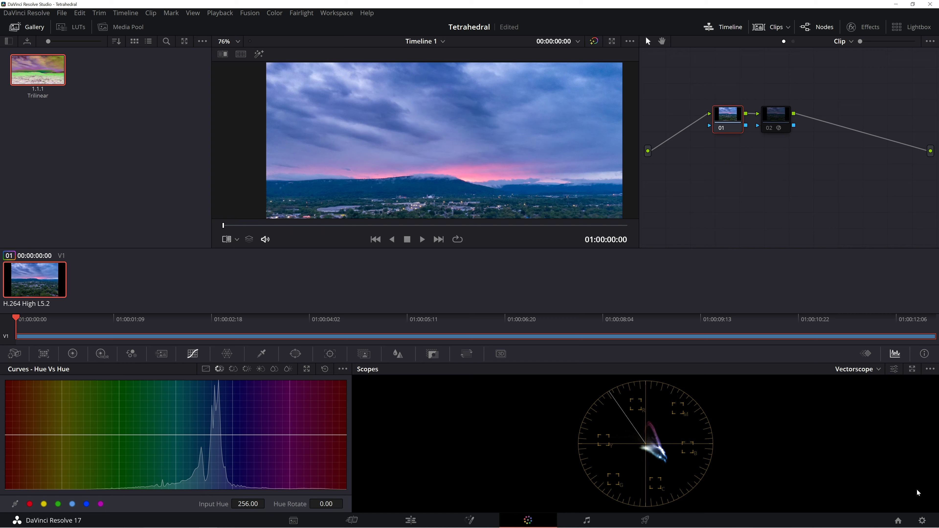
Set the 3D lookup table interpolation to Tetrahedral in Project Settings and save.
{"action": "left_click", "coordinate": [923, 520]}
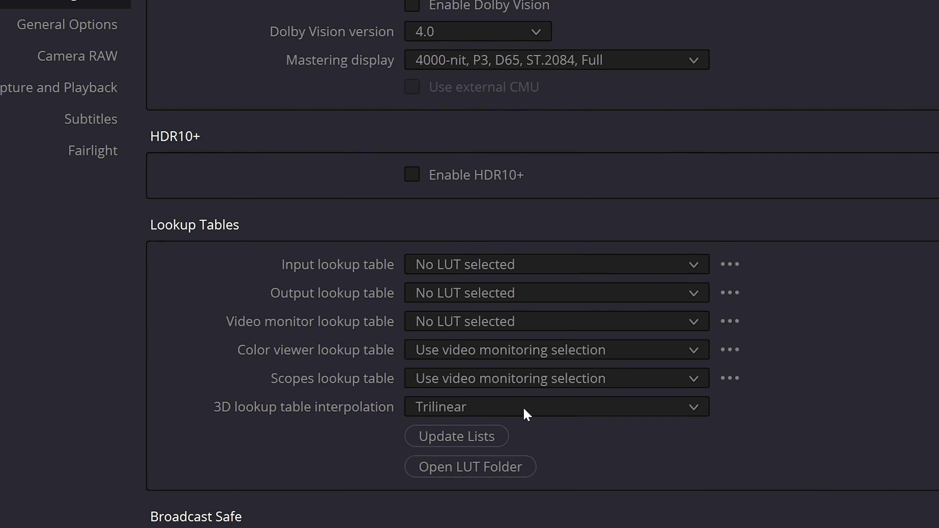
{"action": "left_click", "coordinate": [438, 406]}
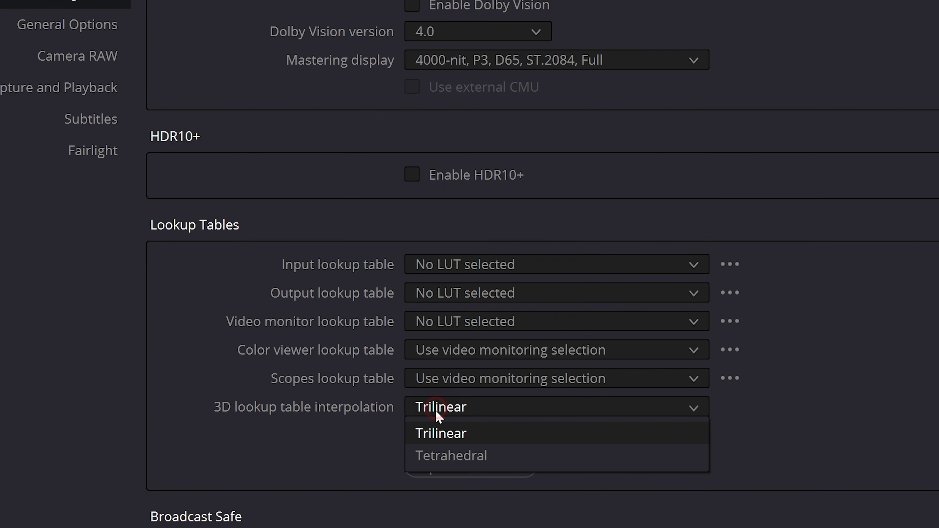
{"action": "left_click", "coordinate": [437, 457]}
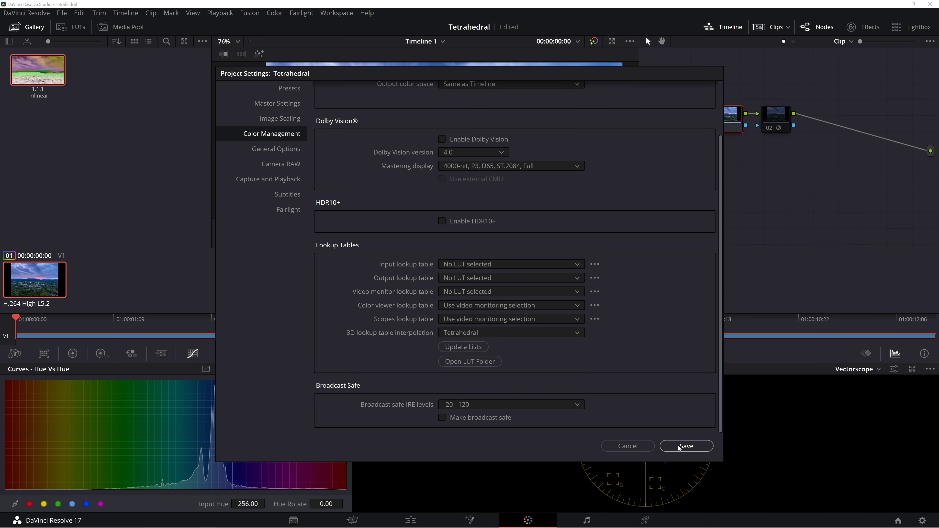
{"action": "left_click", "coordinate": [685, 446]}
{"action": "left_click", "coordinate": [71, 27]}
{"action": "right_click", "coordinate": [148, 175]}
Reapply Test LUT_1 to node 01 so the sky turns green under tetrahedral interpolation.
{"action": "left_click", "coordinate": [152, 188]}
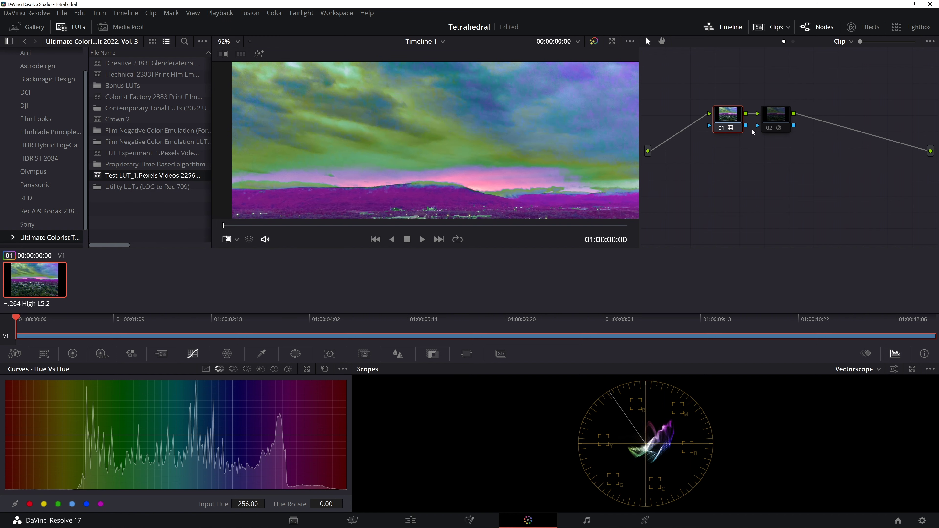
{"action": "scroll", "coordinate": [589, 115], "scroll_direction": "down", "scroll_amount": 4}
{"action": "scroll", "coordinate": [589, 114], "scroll_direction": "up", "scroll_amount": 4}
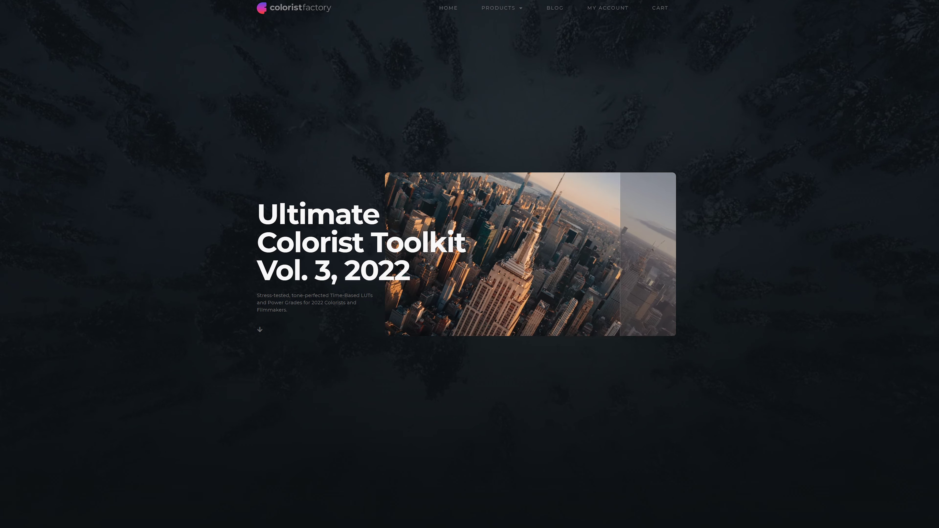
Scroll through the Ultimate Colorist Toolkit Vol. 3 page's before/after LUT sample images.
{"action": "scroll", "coordinate": [484, 232], "scroll_direction": "down", "scroll_amount": 15}
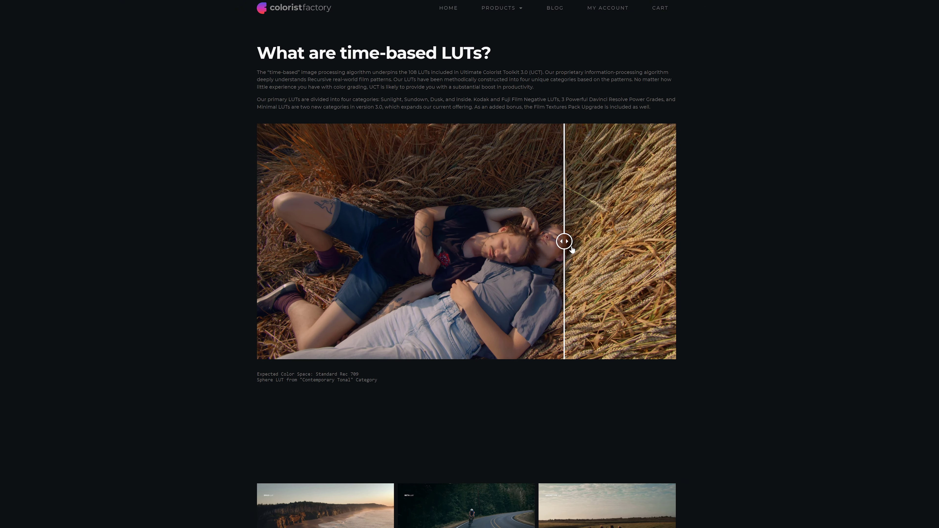
{"action": "scroll", "coordinate": [909, 228], "scroll_direction": "down", "scroll_amount": 18}
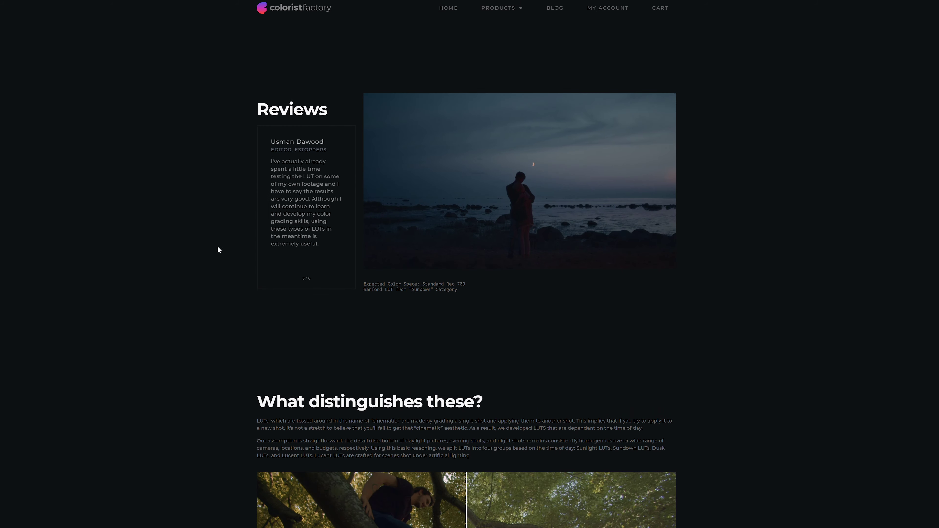
{"action": "scroll", "coordinate": [218, 247], "scroll_direction": "down", "scroll_amount": 9}
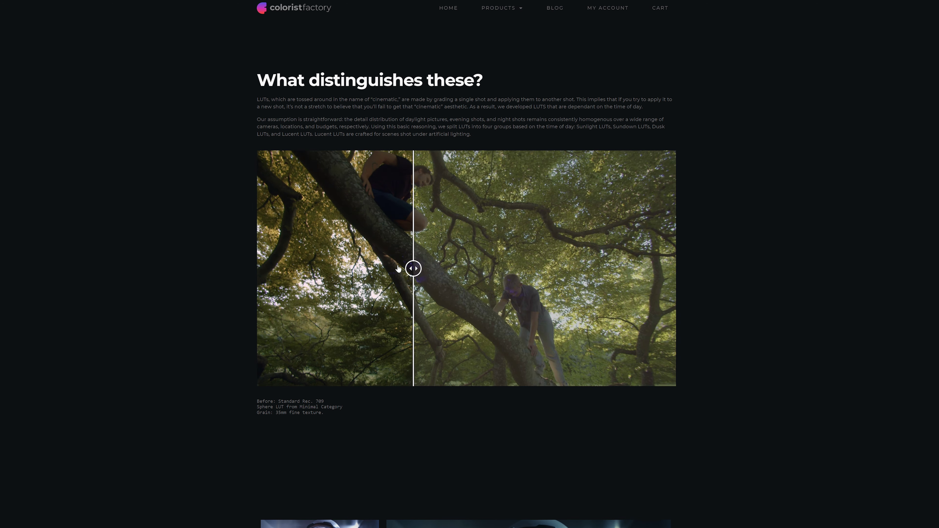
{"action": "scroll", "coordinate": [646, 289], "scroll_direction": "down", "scroll_amount": 10}
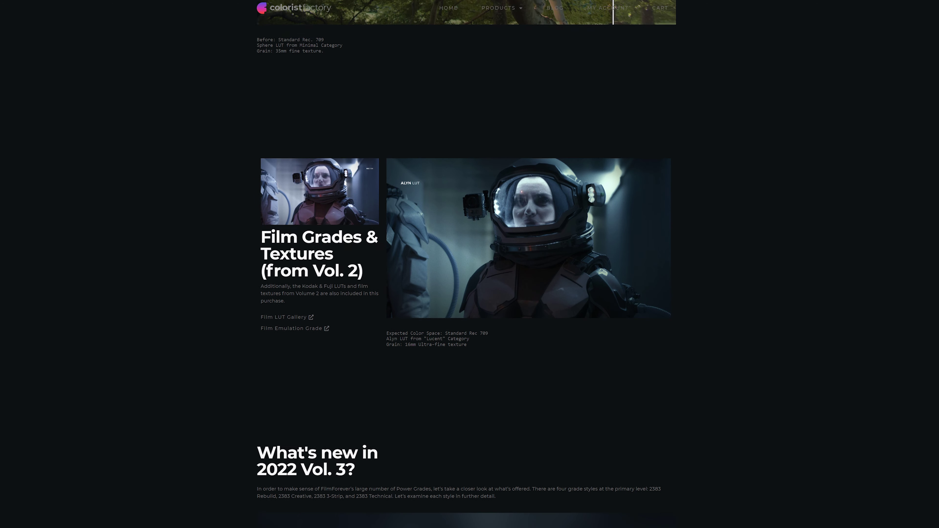
{"action": "scroll", "coordinate": [467, 267], "scroll_direction": "down", "scroll_amount": 10}
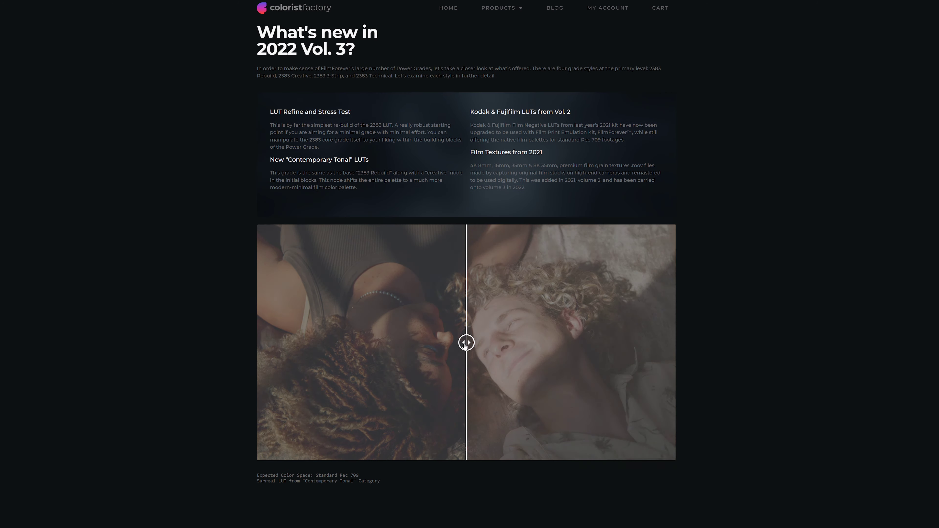